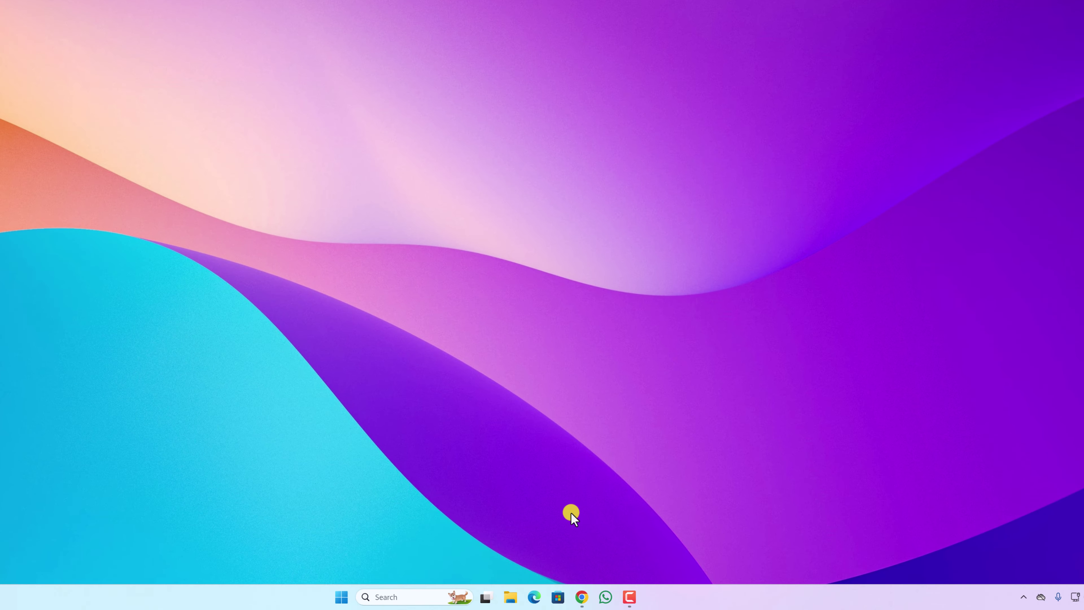
# Switch to Chrome, open the Oracle Java Technologies search result and download the Java SE 22 x64 Installer (.exe) for Windows
pyautogui.click(582, 596)
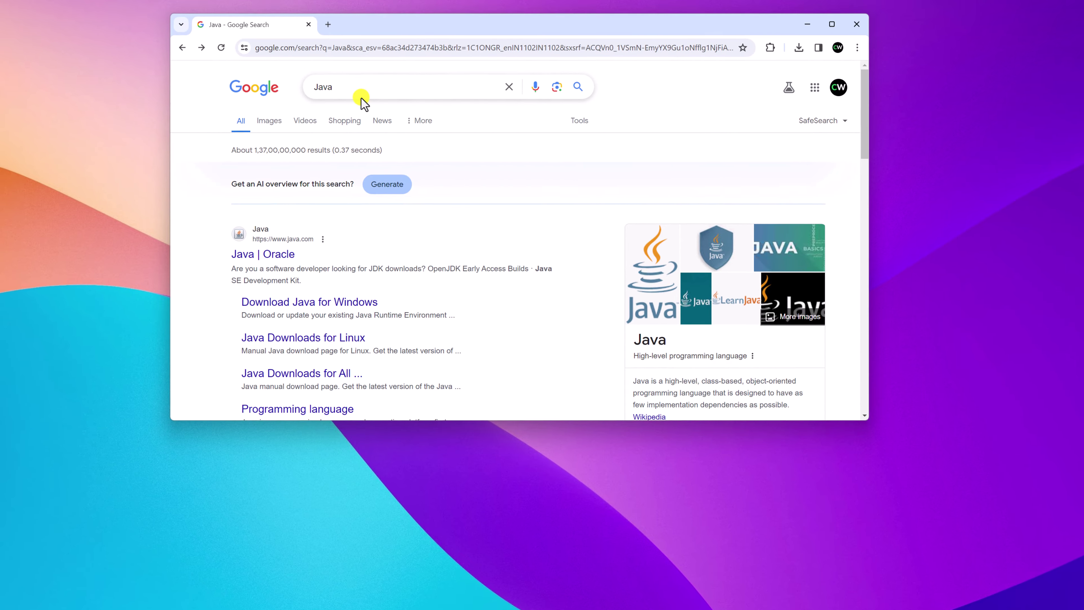
pyautogui.scroll(-8, 375, 299)
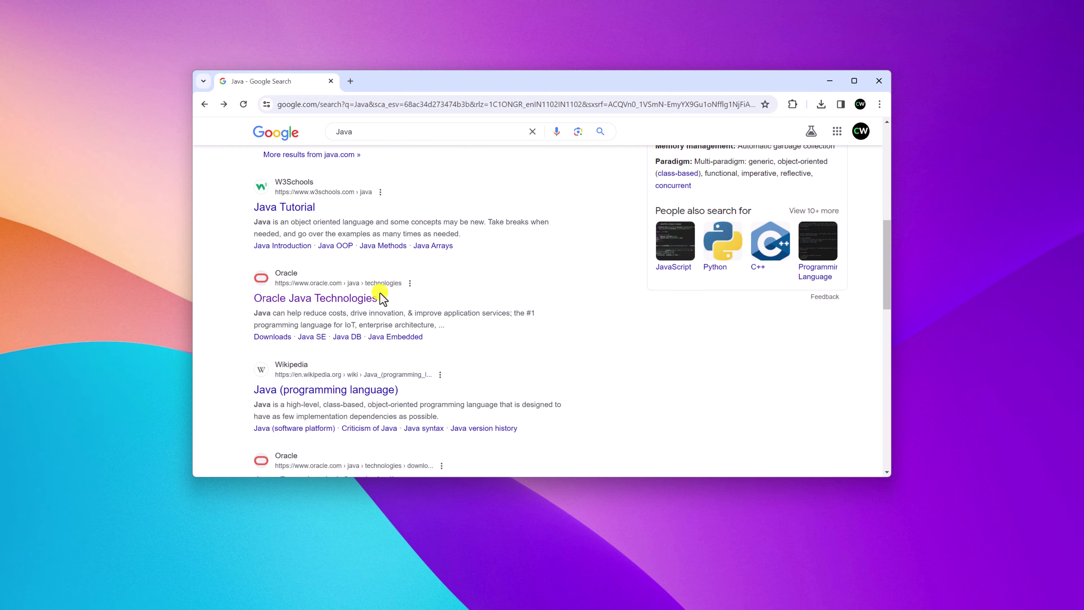
pyautogui.click(380, 294)
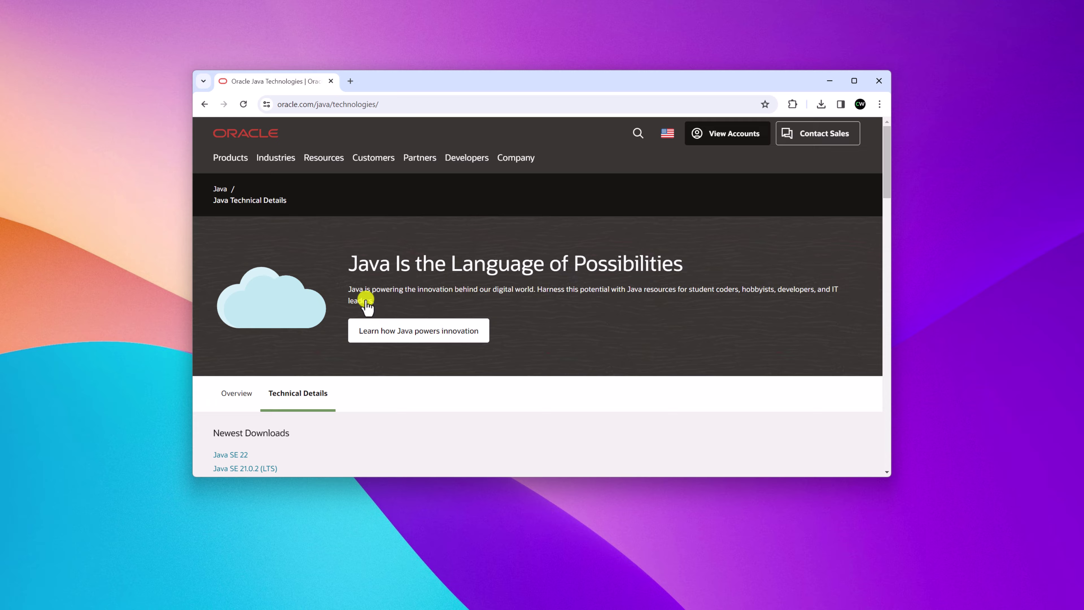
pyautogui.scroll(-3, 366, 304)
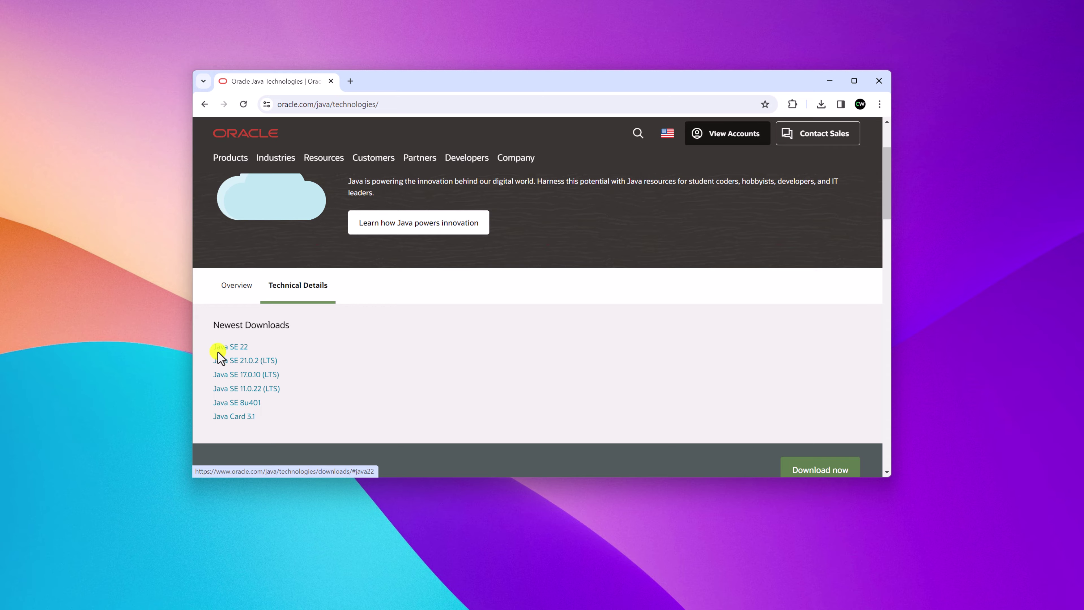
pyautogui.click(231, 347)
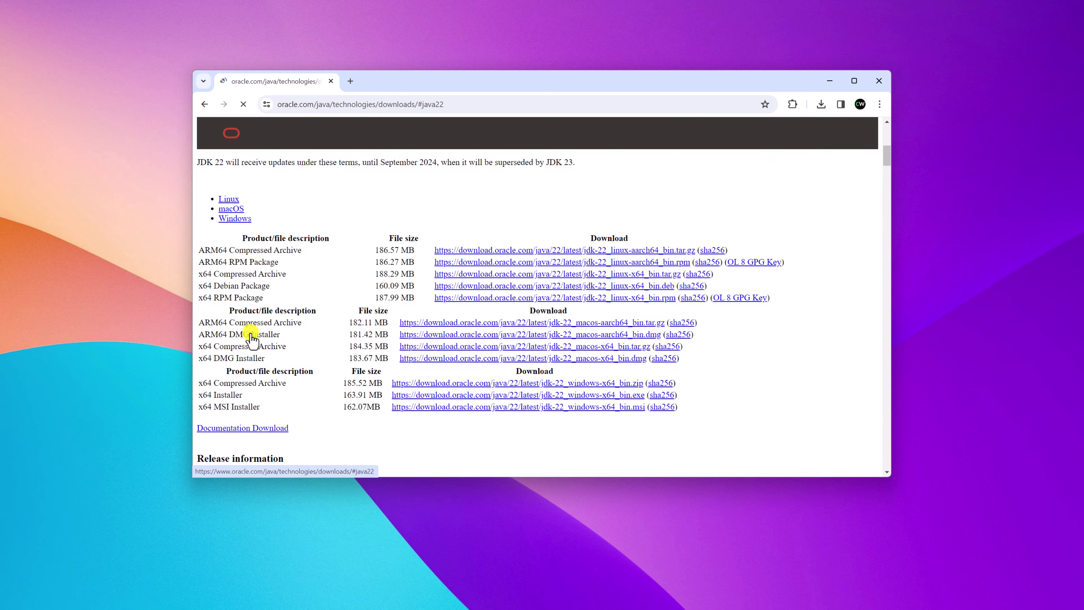
pyautogui.click(304, 333)
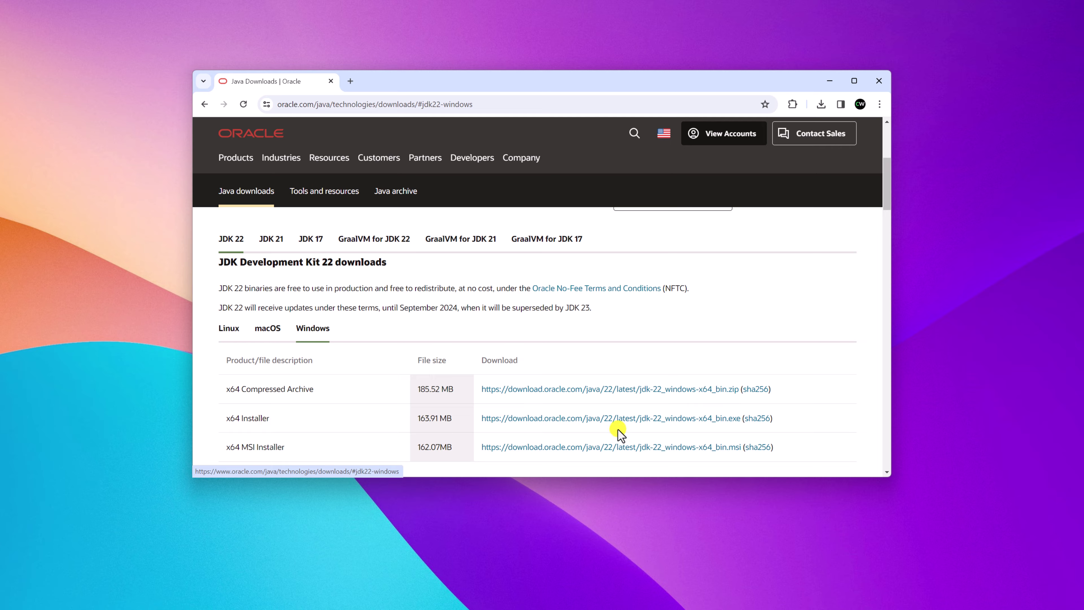
pyautogui.click(687, 426)
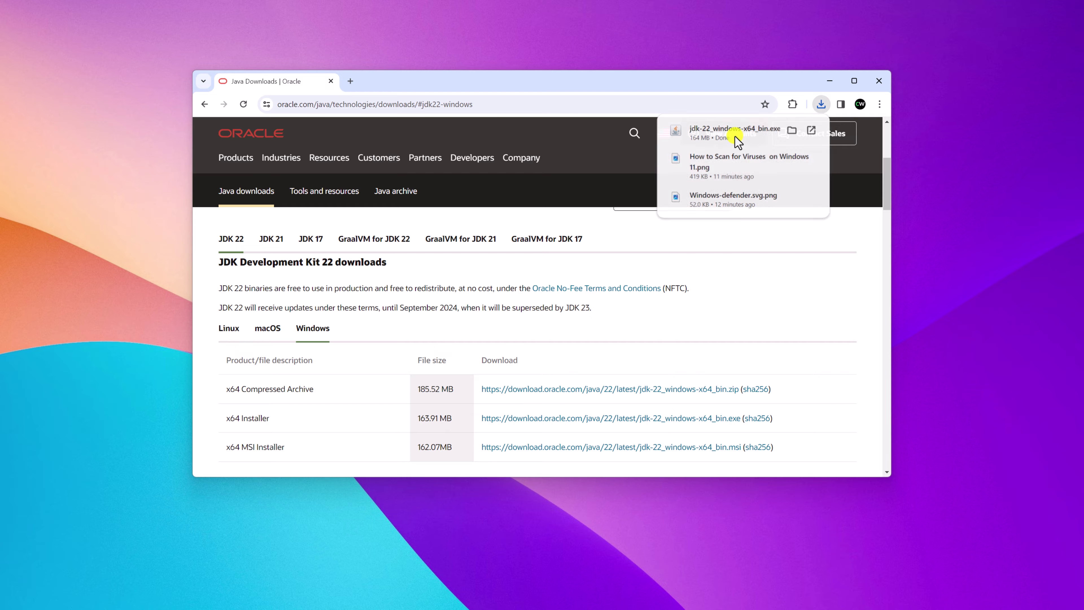
# Run the downloaded jdk-22_windows-x64_bin.exe and install the JDK to the default folder C:\Program Files\Java\jdk-22\, then close the setup
pyautogui.click(737, 140)
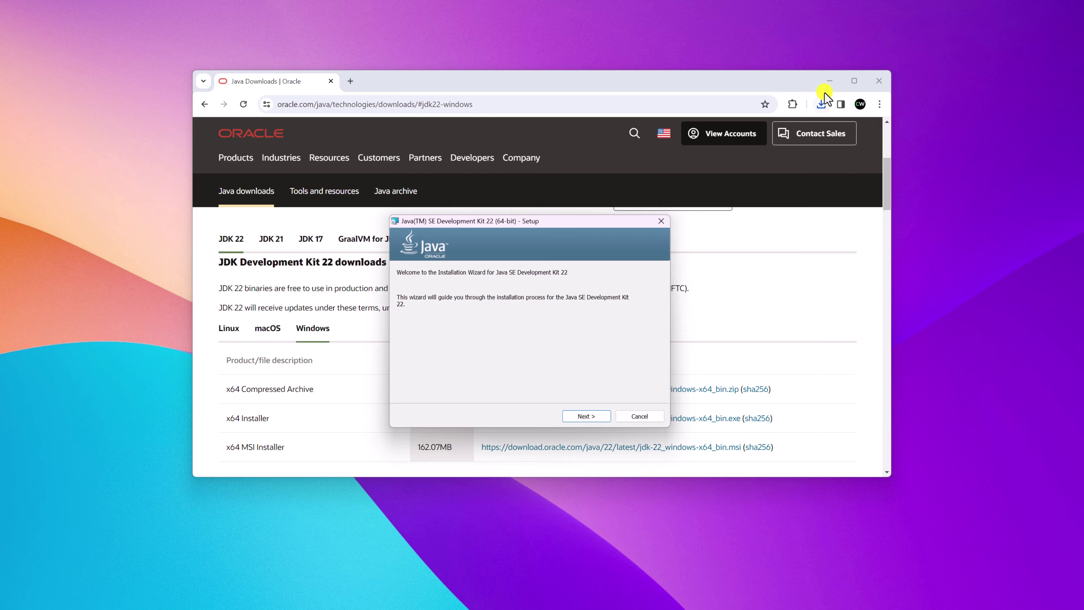
pyautogui.click(830, 81)
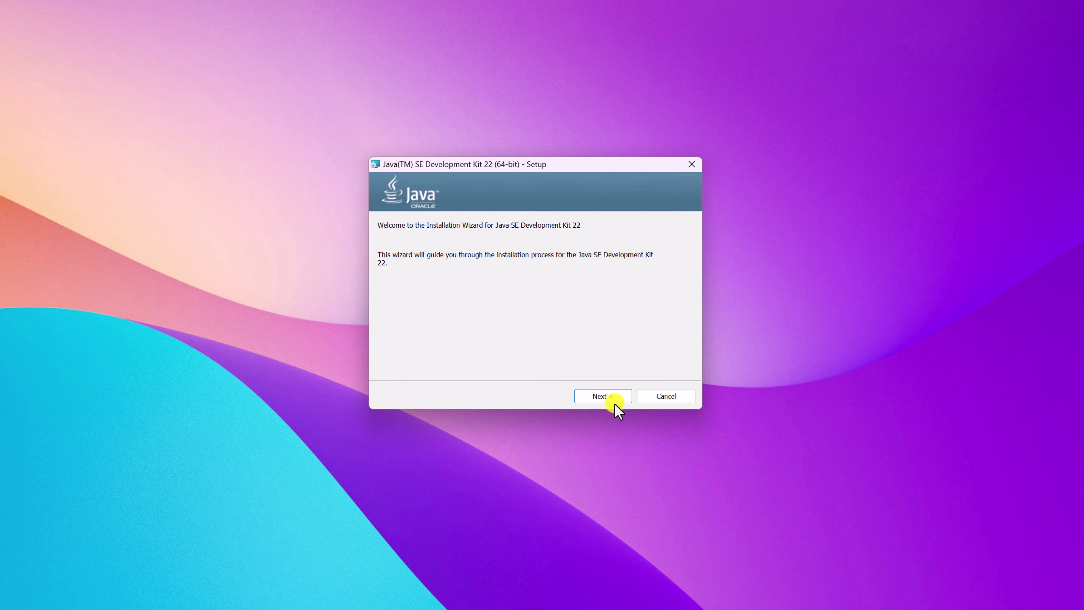
pyautogui.click(600, 406)
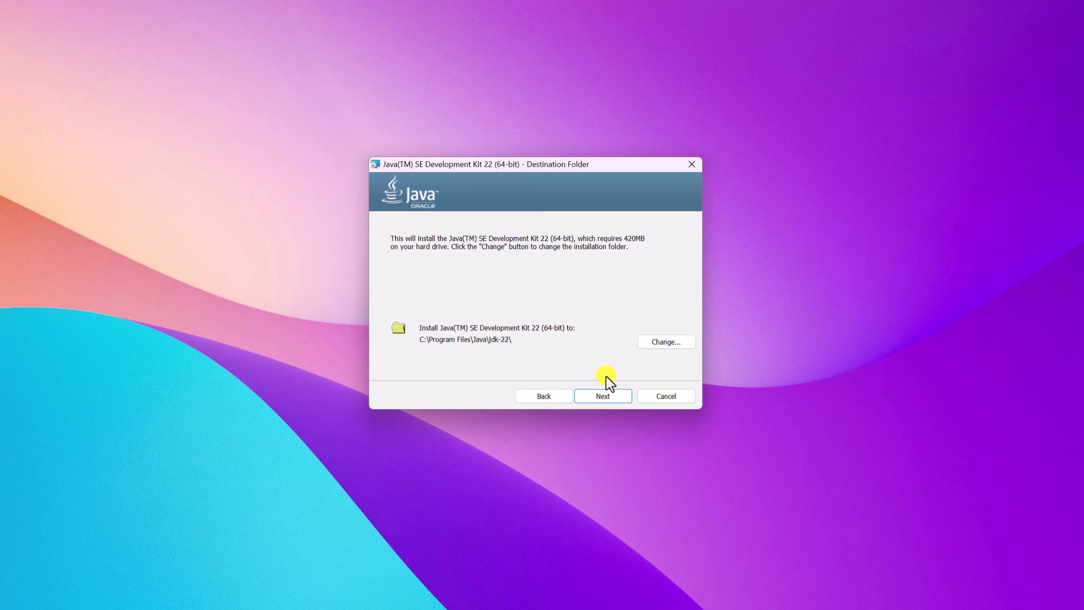
pyautogui.click(607, 395)
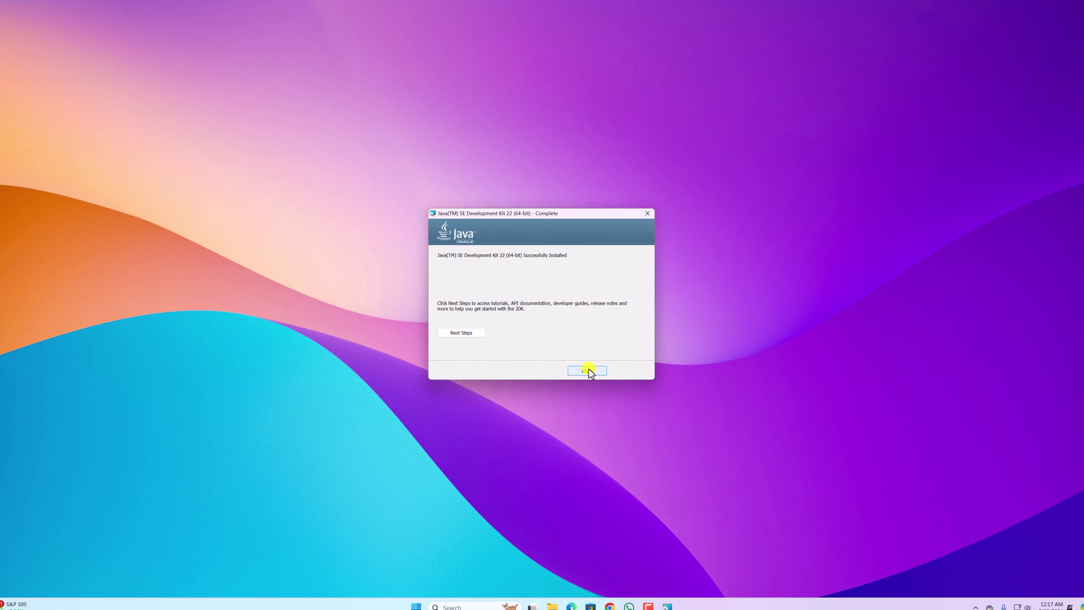
pyautogui.click(587, 370)
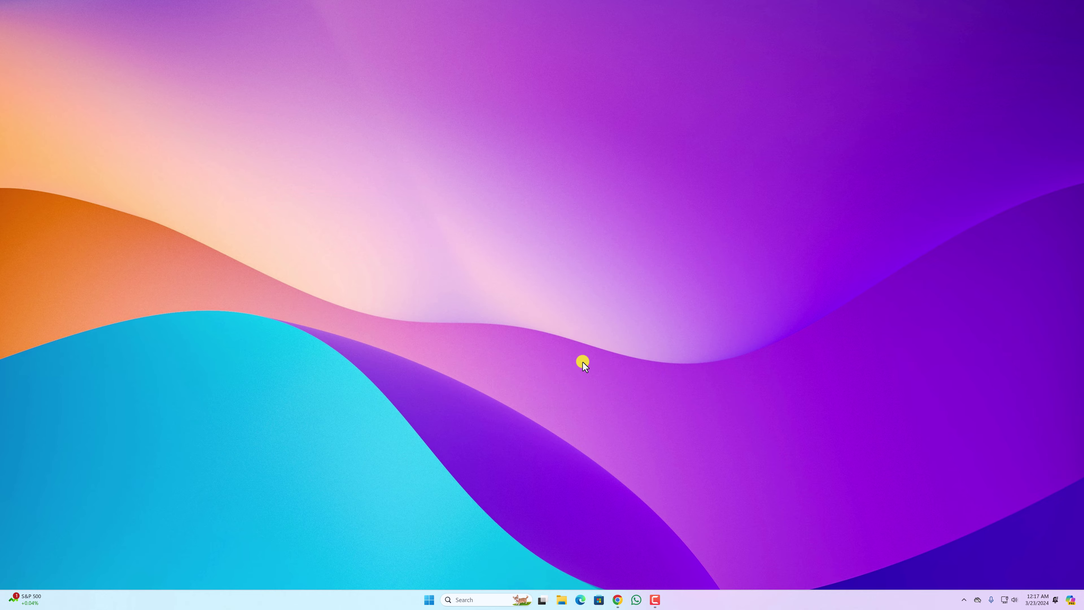
# Switch to File Explorer and open the folder C:\Program Files\Java\jdk-22\bin
pyautogui.press('super+e')
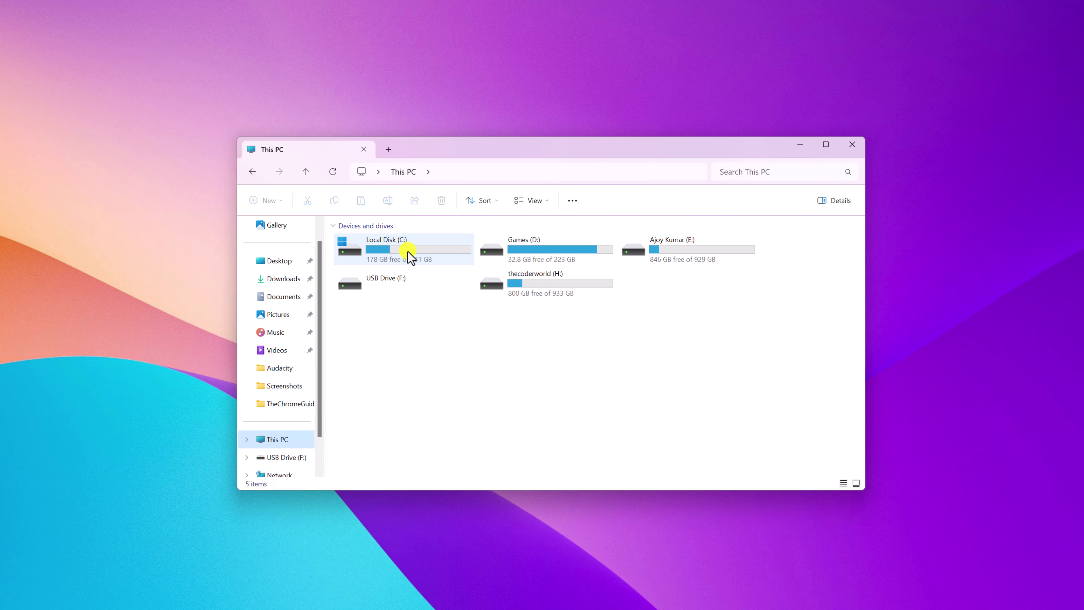
pyautogui.doubleClick(408, 253)
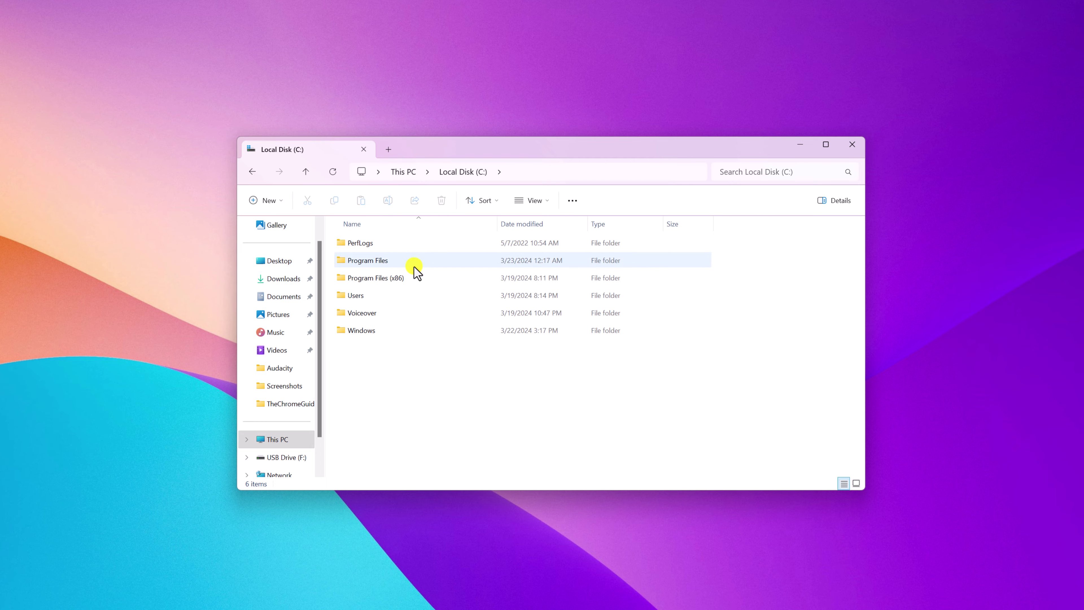
pyautogui.doubleClick(414, 265)
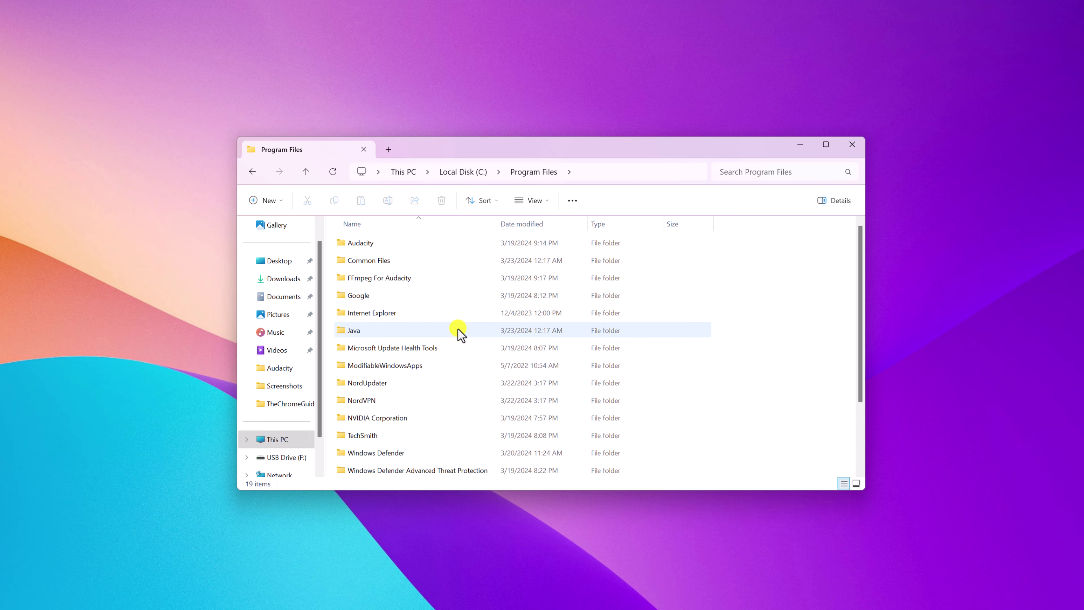
pyautogui.click(380, 331)
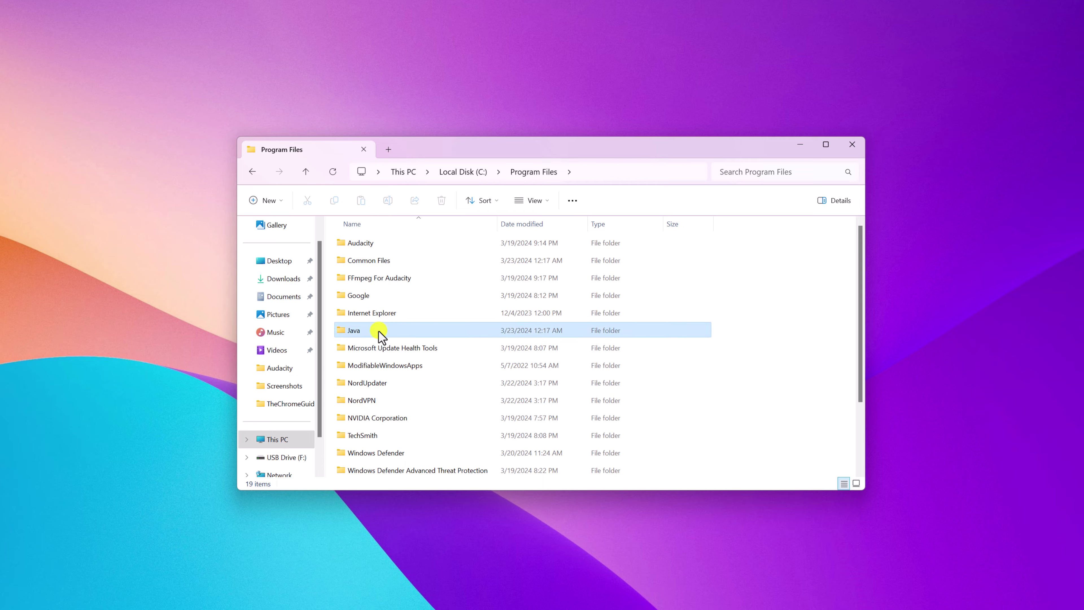
pyautogui.doubleClick(379, 331)
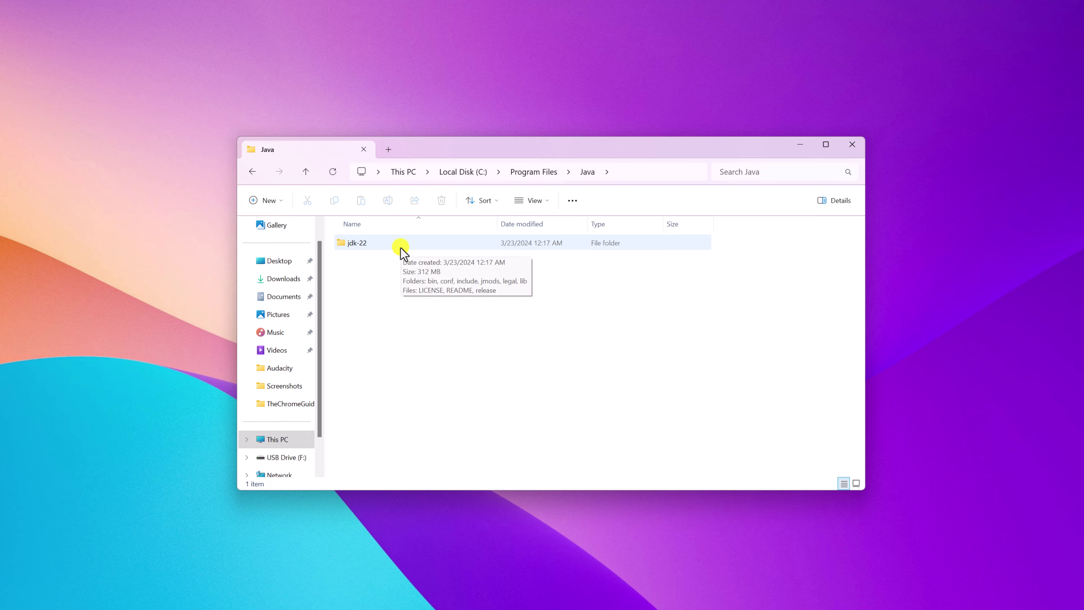
pyautogui.doubleClick(401, 249)
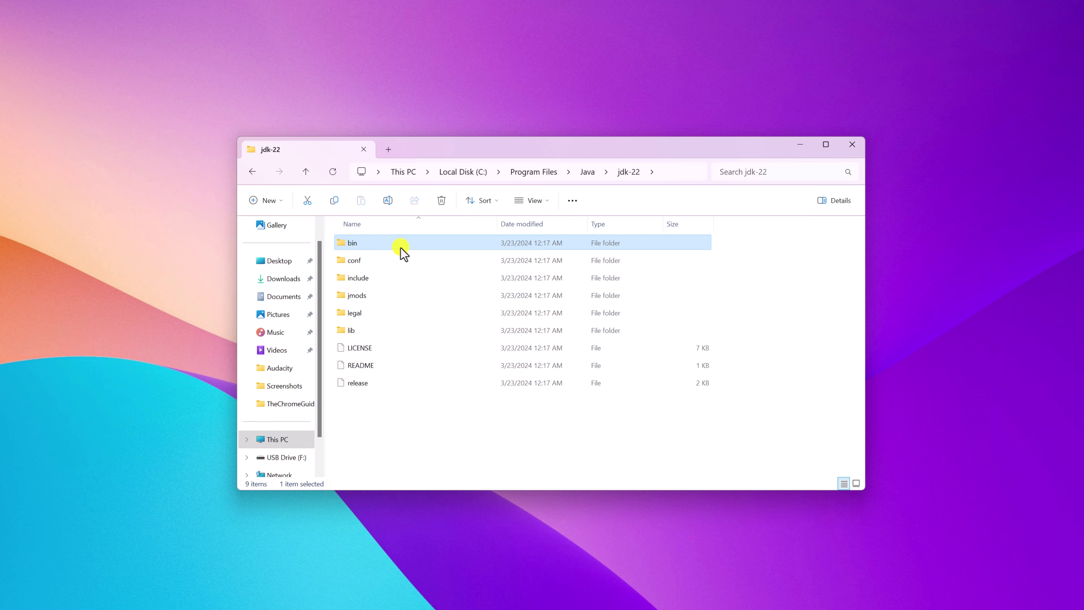
pyautogui.doubleClick(417, 243)
# Copy the full folder path of the JDK bin folder to the clipboard
pyautogui.click(569, 177)
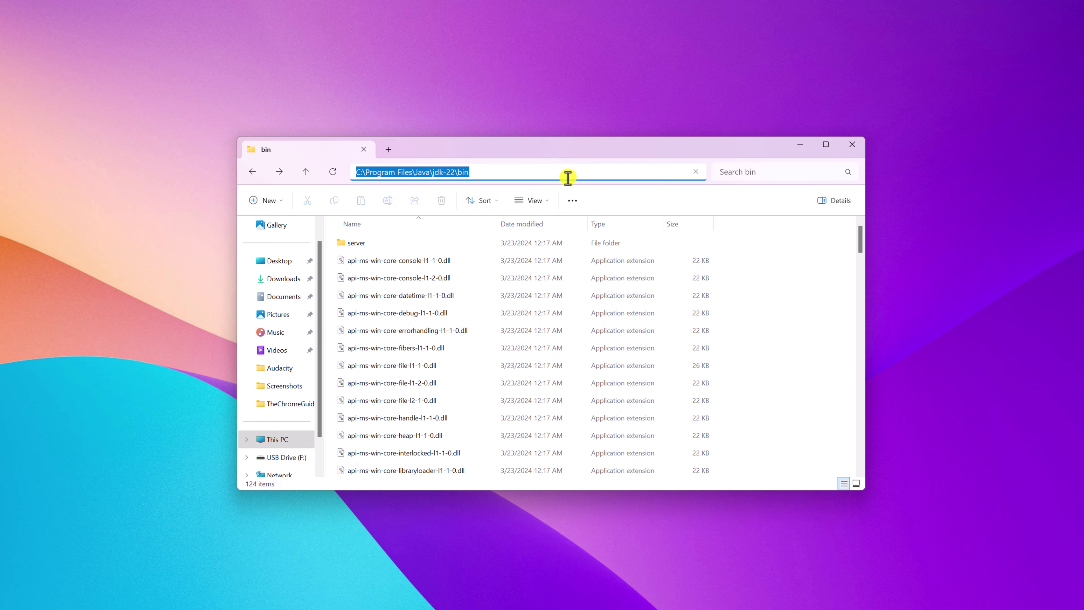
pyautogui.rightClick(569, 177)
pyautogui.click(598, 209)
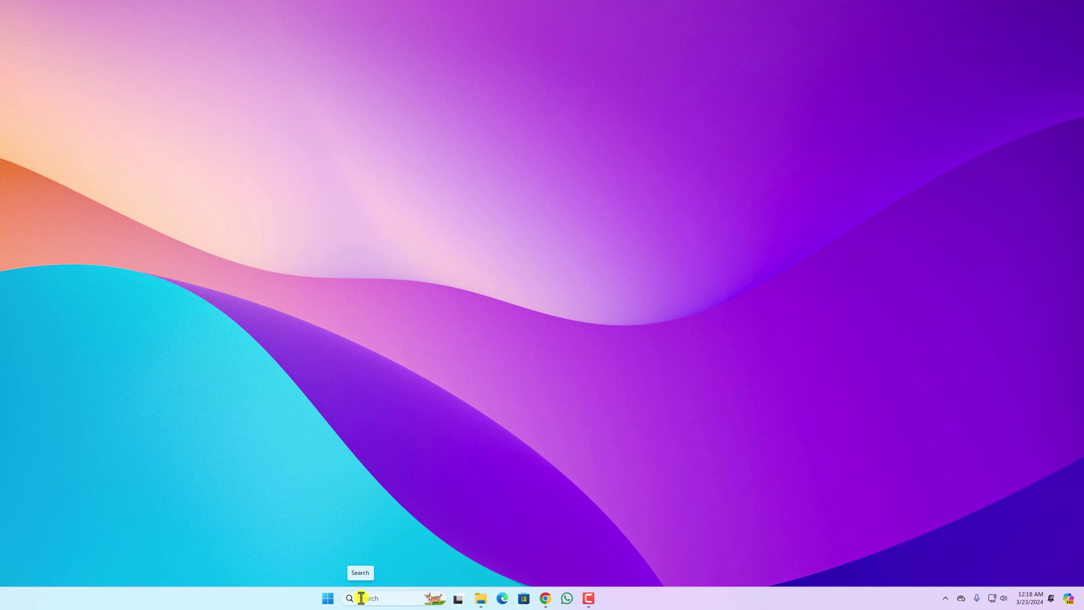
# Search Windows for the Settings app, switch to it and open the About page of the System settings
pyautogui.click(361, 597)
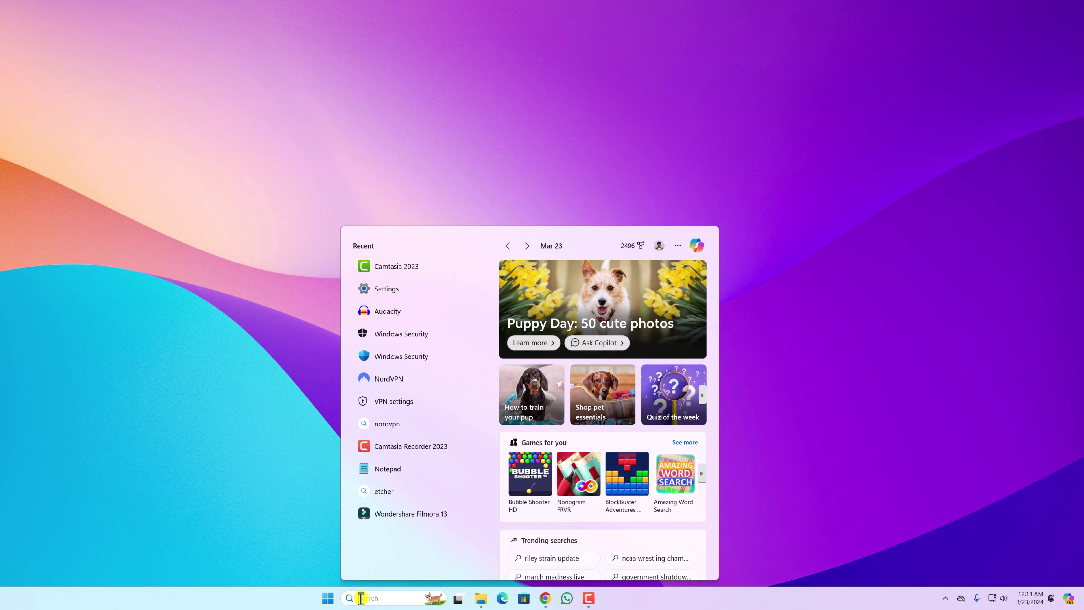
pyautogui.write('seetings')
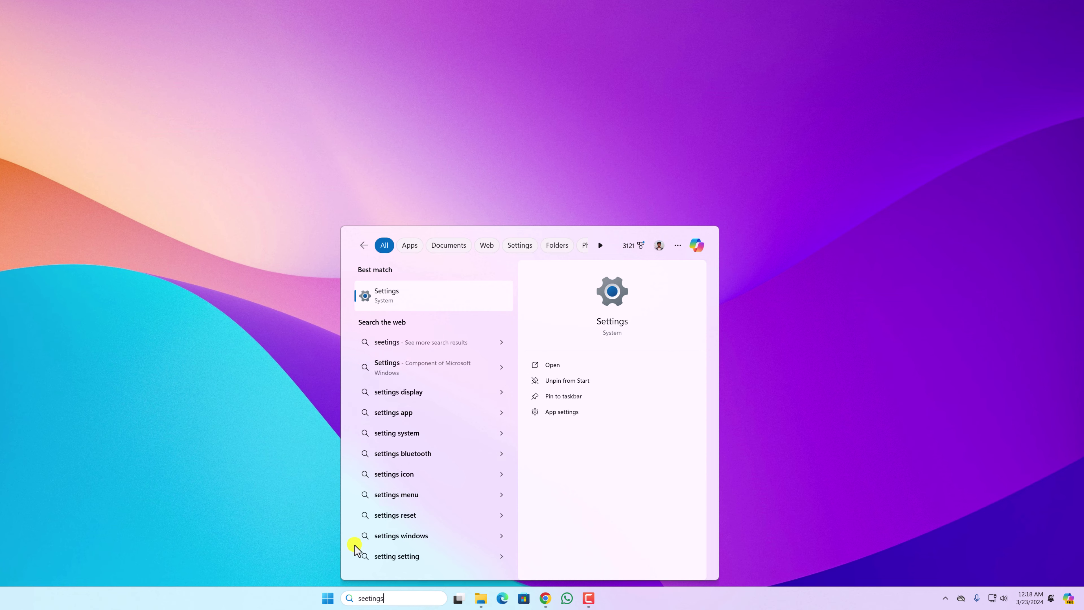
pyautogui.click(395, 293)
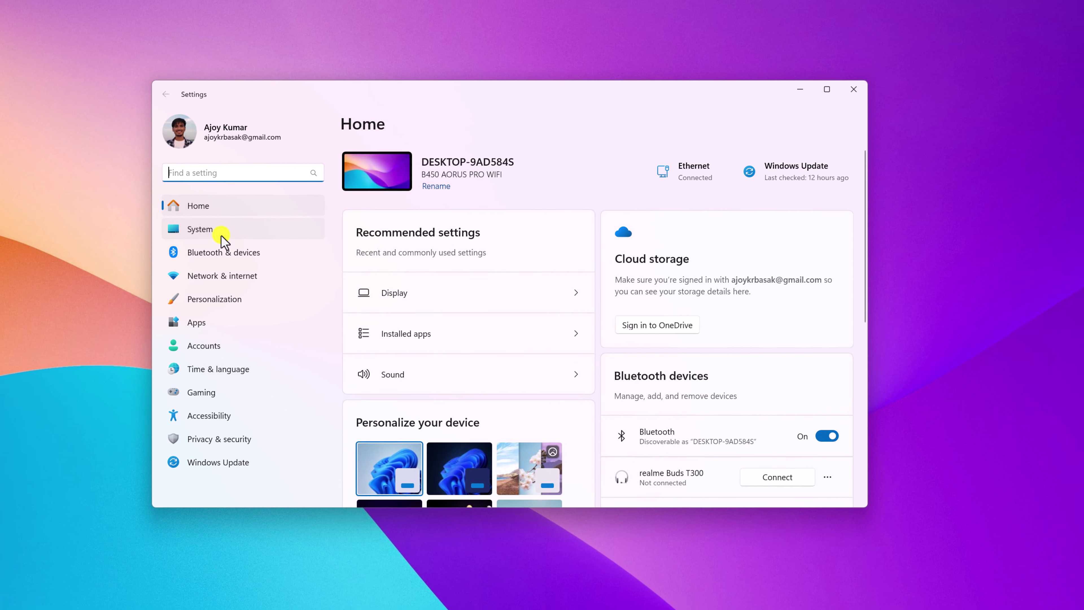
pyautogui.click(222, 236)
pyautogui.scroll(-10, 480, 282)
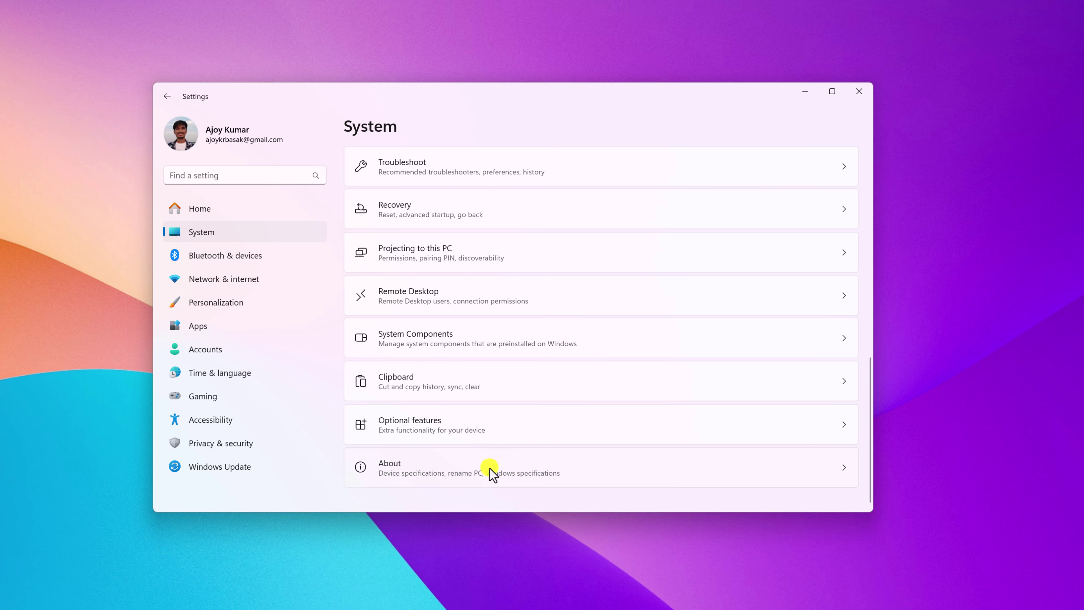
pyautogui.click(512, 471)
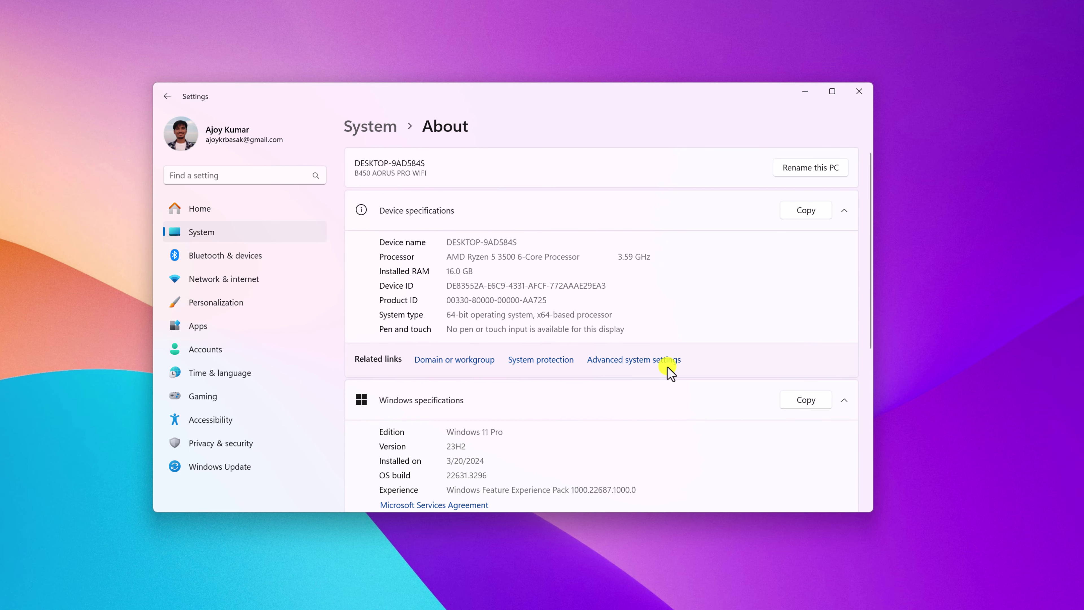
# Open the Environment Variables dialog through the advanced system settings and minimize the Settings window
pyautogui.click(656, 370)
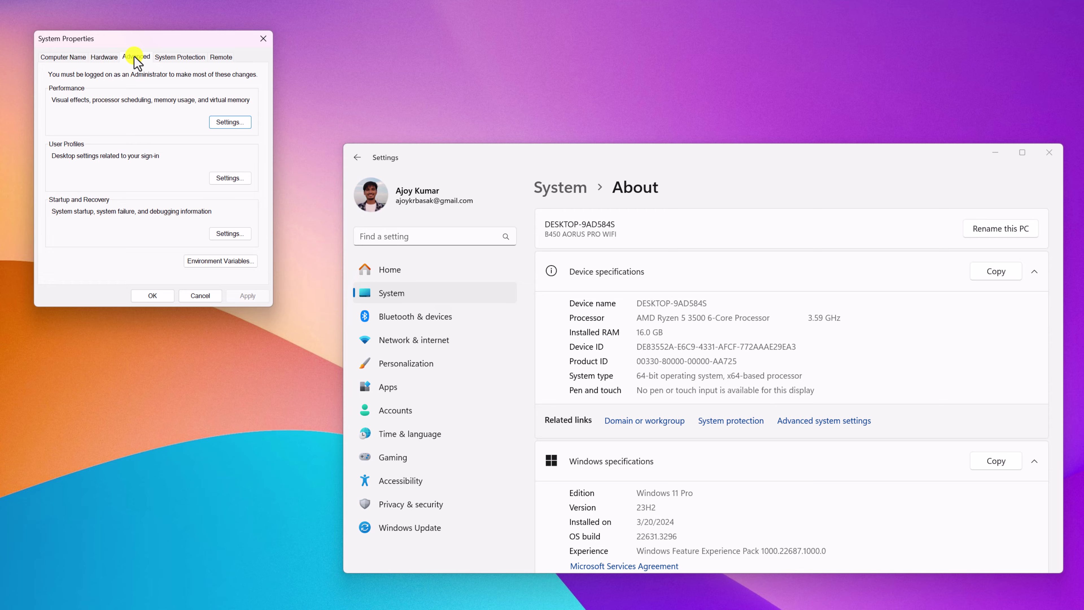
pyautogui.click(223, 269)
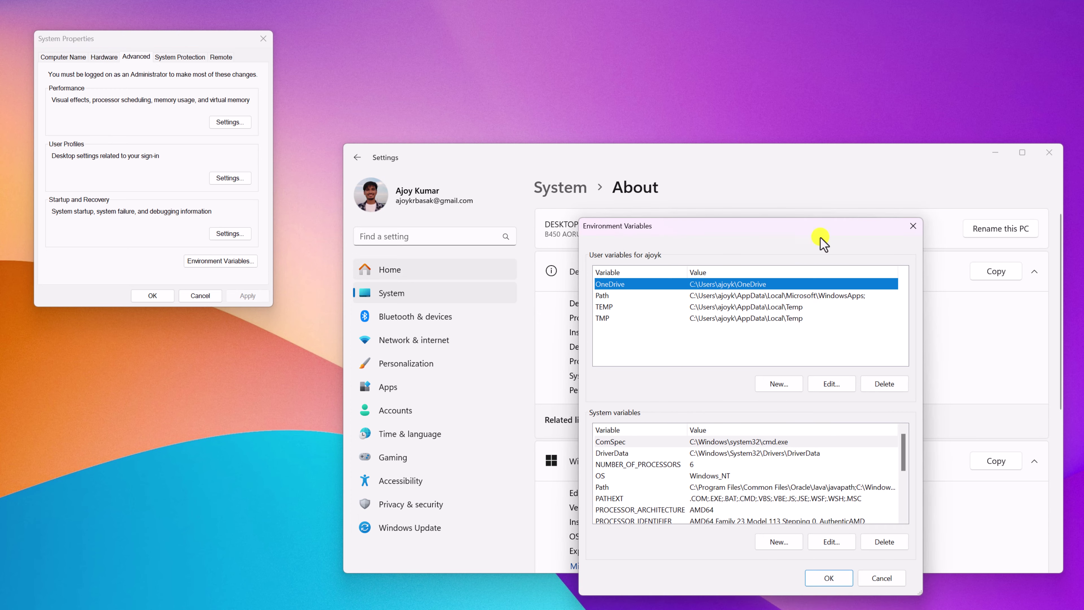
pyautogui.click(995, 152)
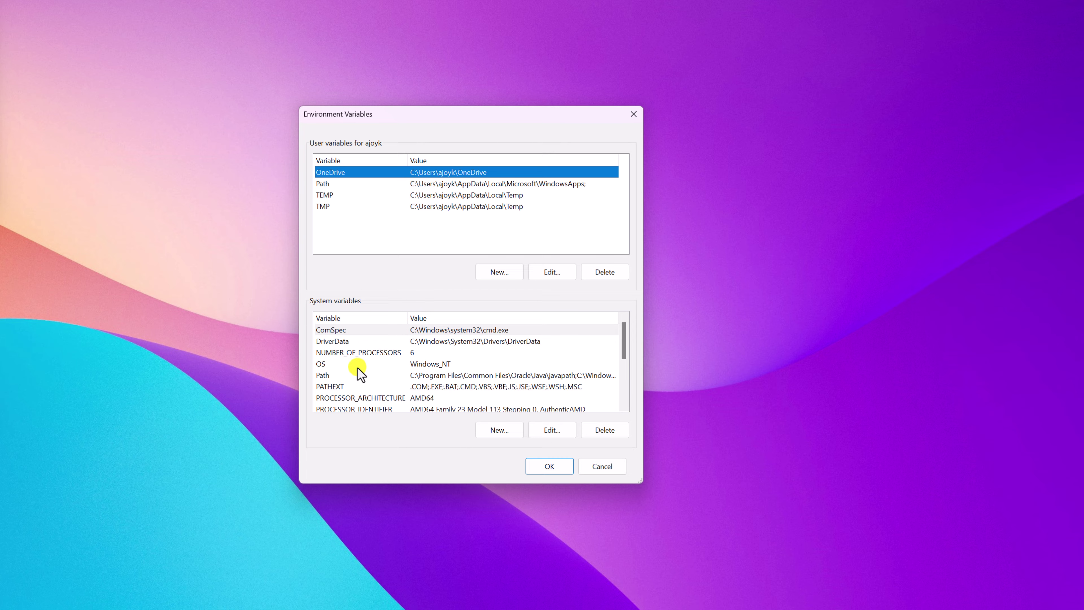
# Add the copied path C:\Program Files\Java\jdk-22\bin as a new entry in the system Path variable and confirm all dialogs
pyautogui.click(329, 374)
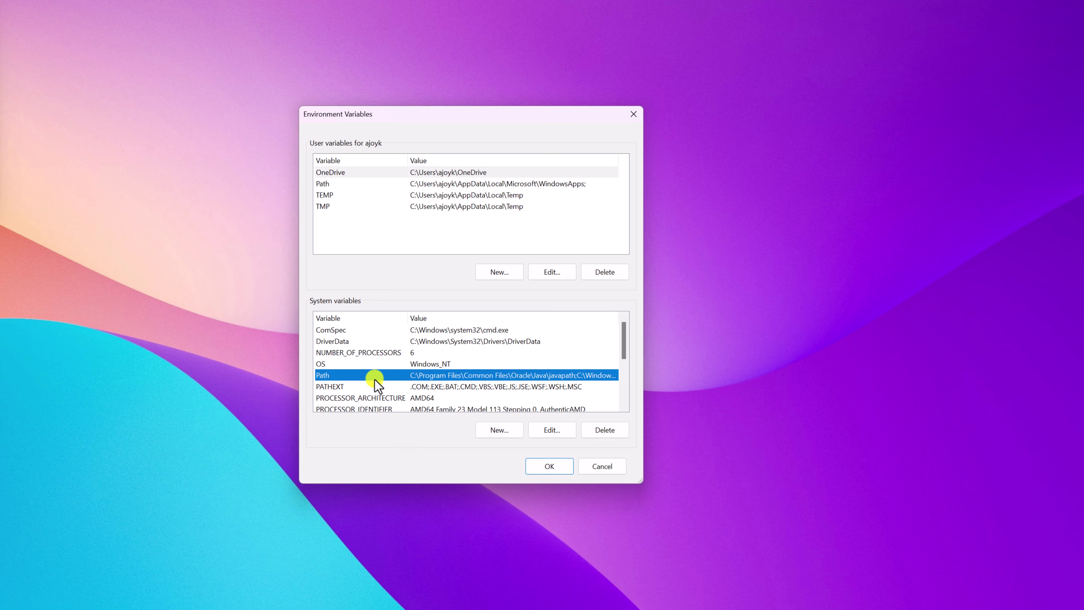
pyautogui.click(563, 431)
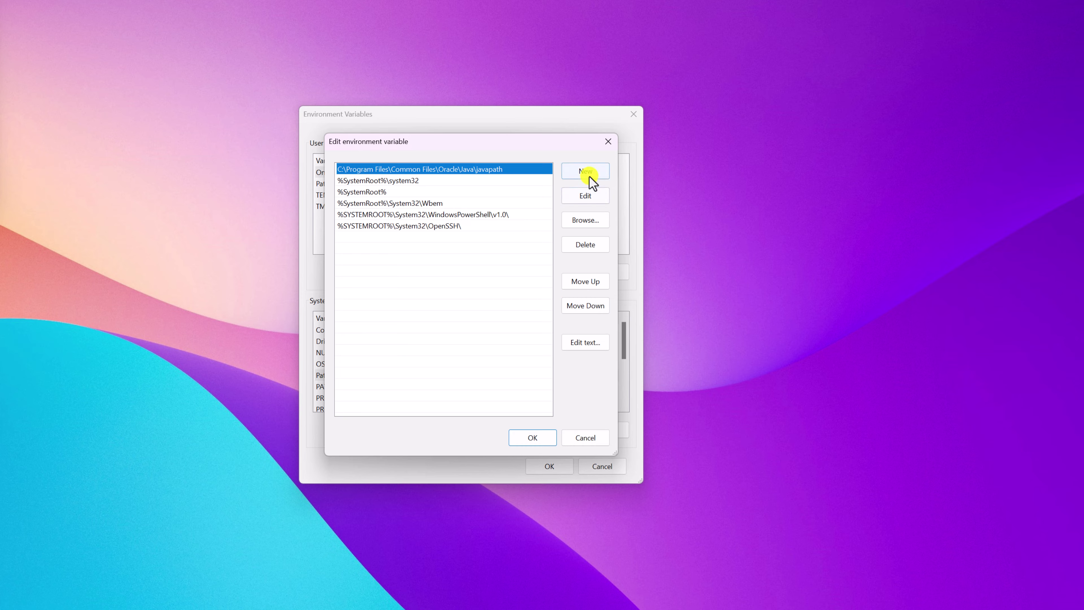
pyautogui.click(589, 174)
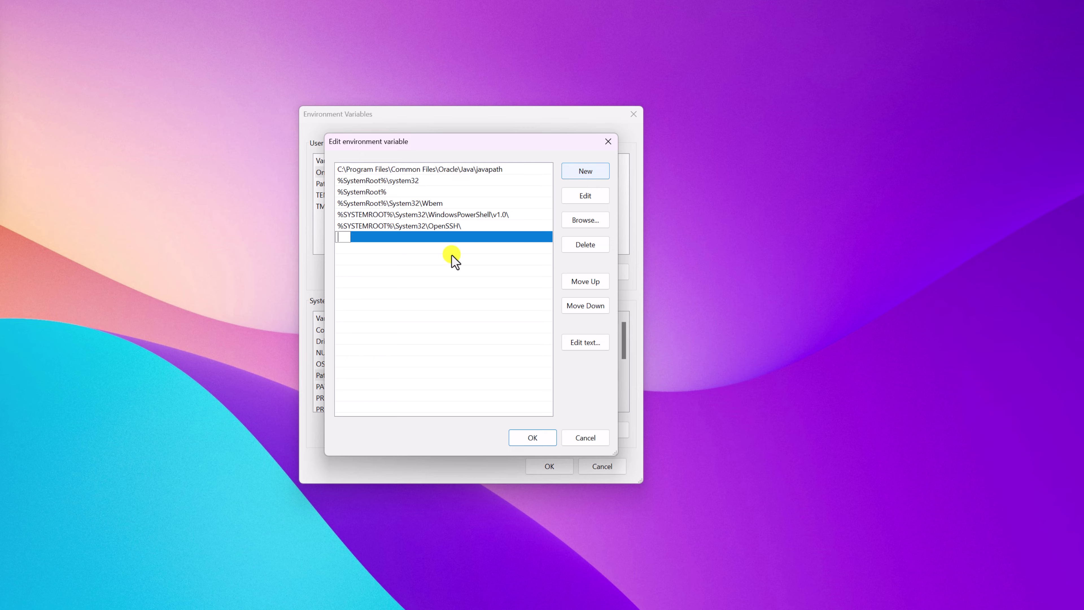
pyautogui.rightClick(343, 236)
pyautogui.click(405, 290)
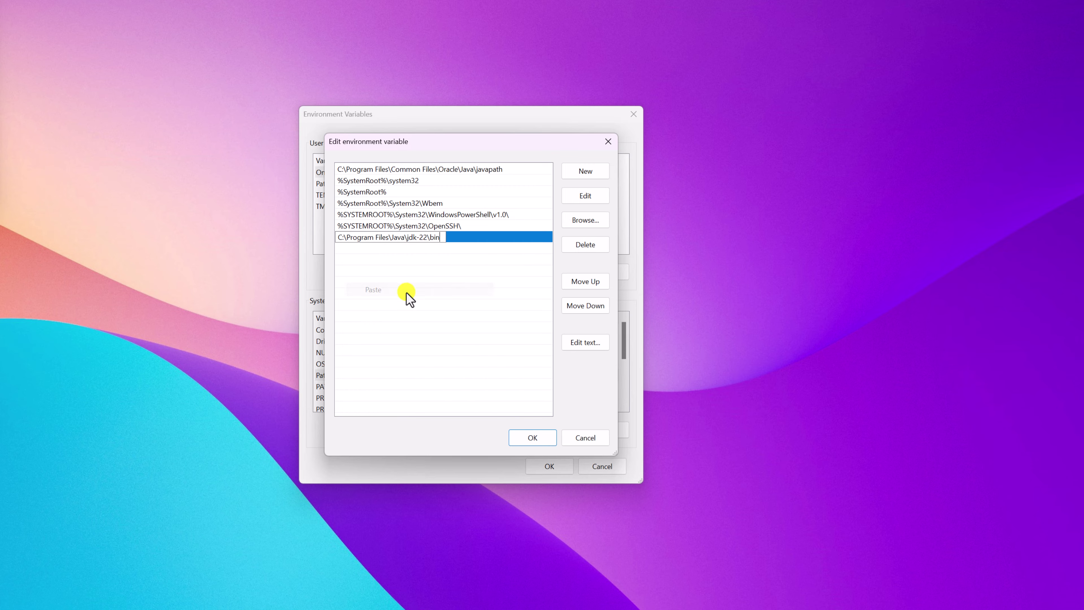
pyautogui.click(529, 438)
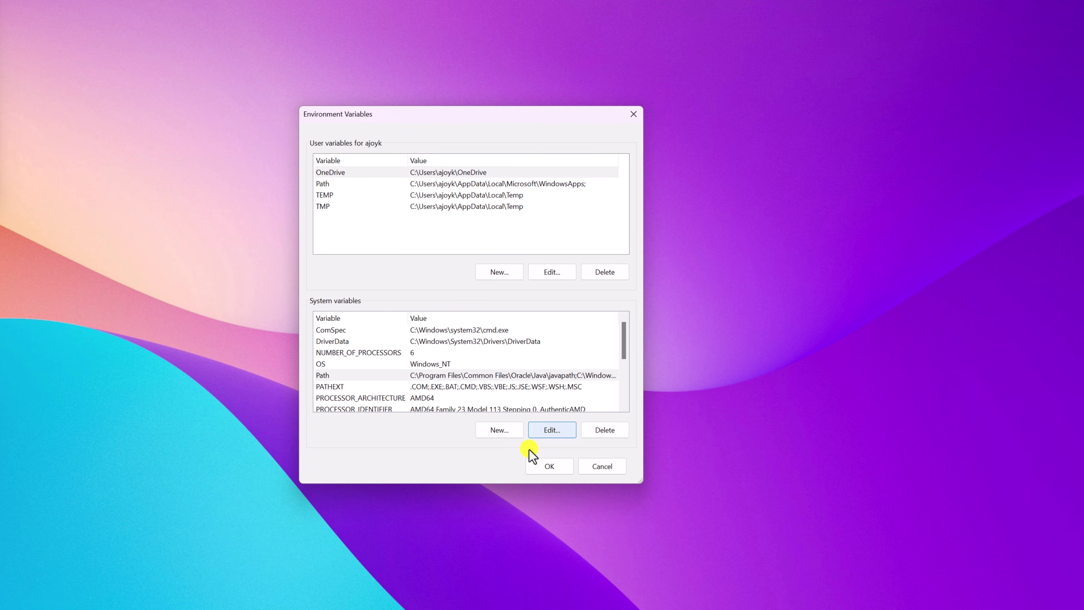
pyautogui.click(550, 468)
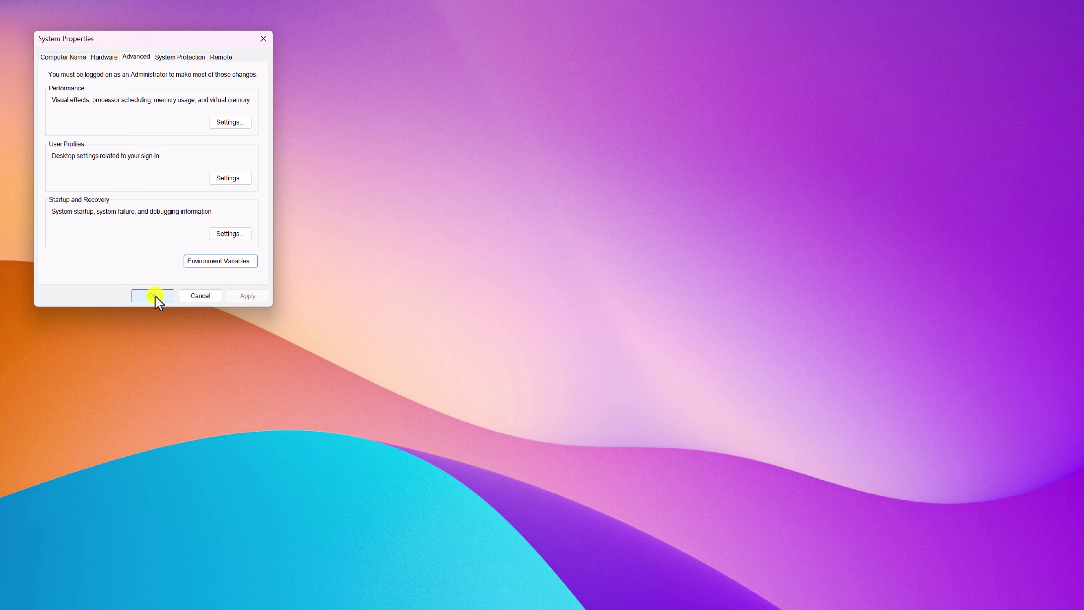
pyautogui.click(154, 296)
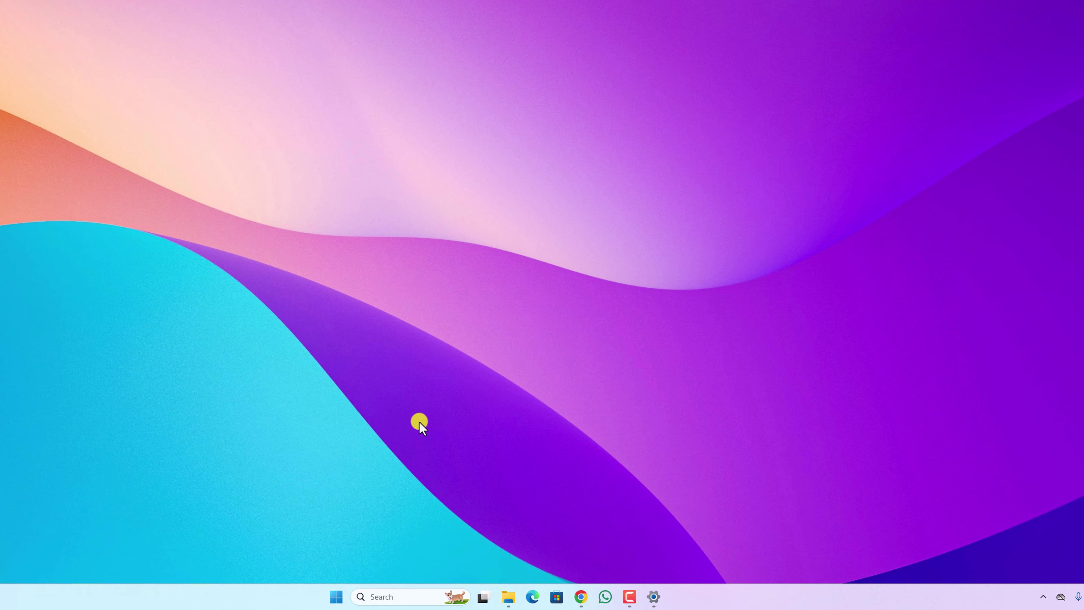
# Open Command Prompt through the Windows search and run java --version to check the installed Java version
pyautogui.click(386, 596)
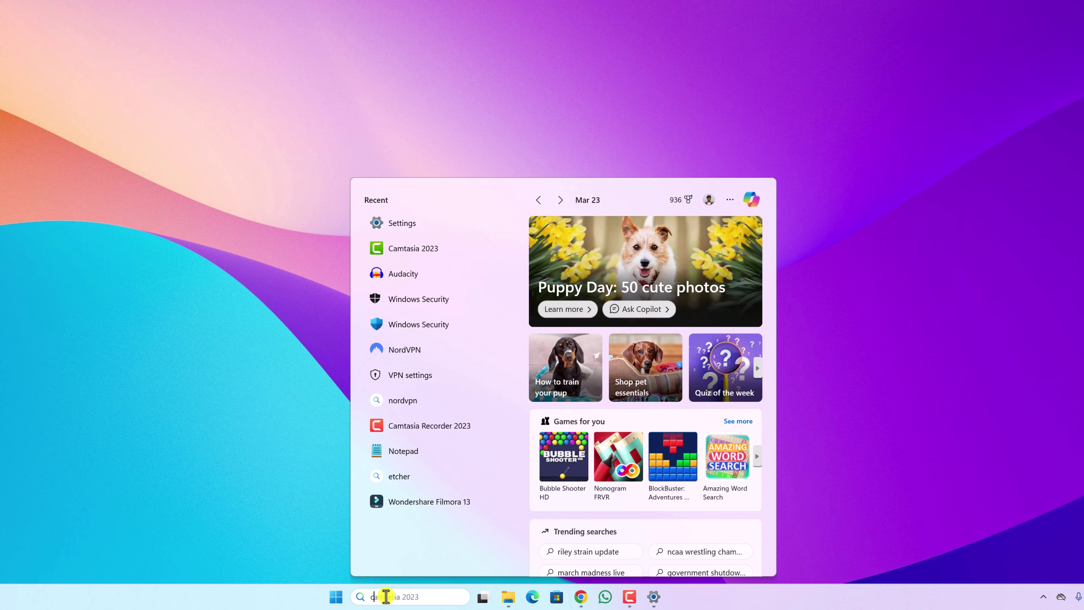
pyautogui.write('cmd')
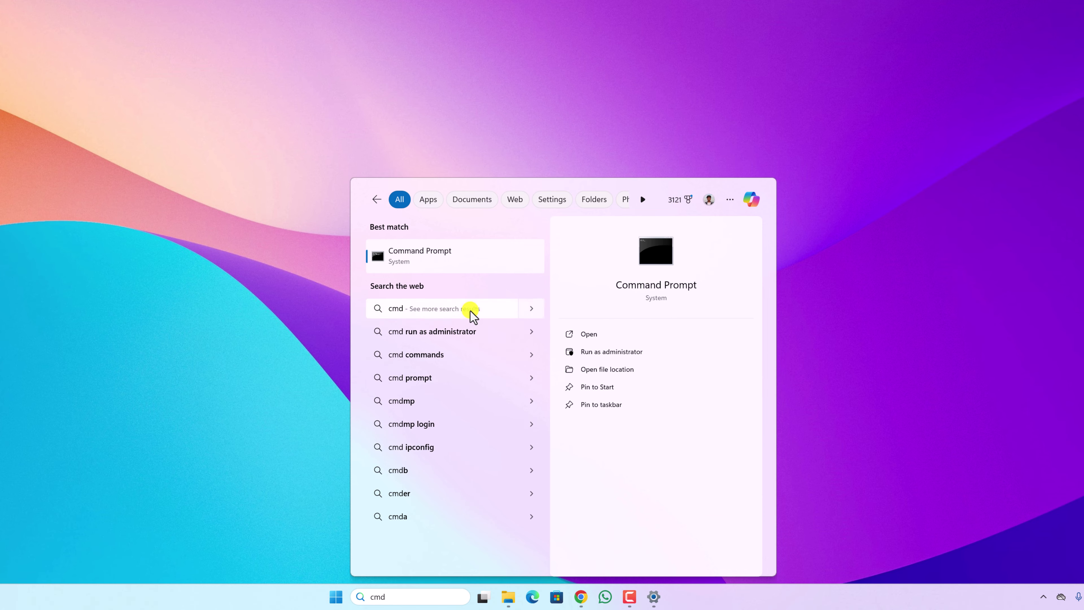
pyautogui.click(472, 267)
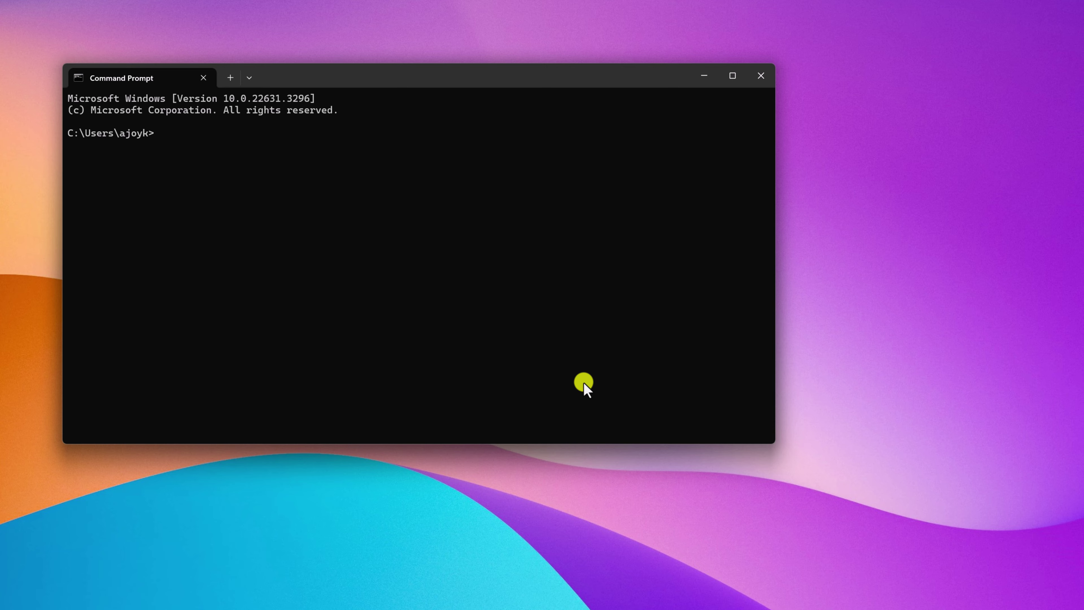
pyautogui.write('java --version')
pyautogui.press('Return')
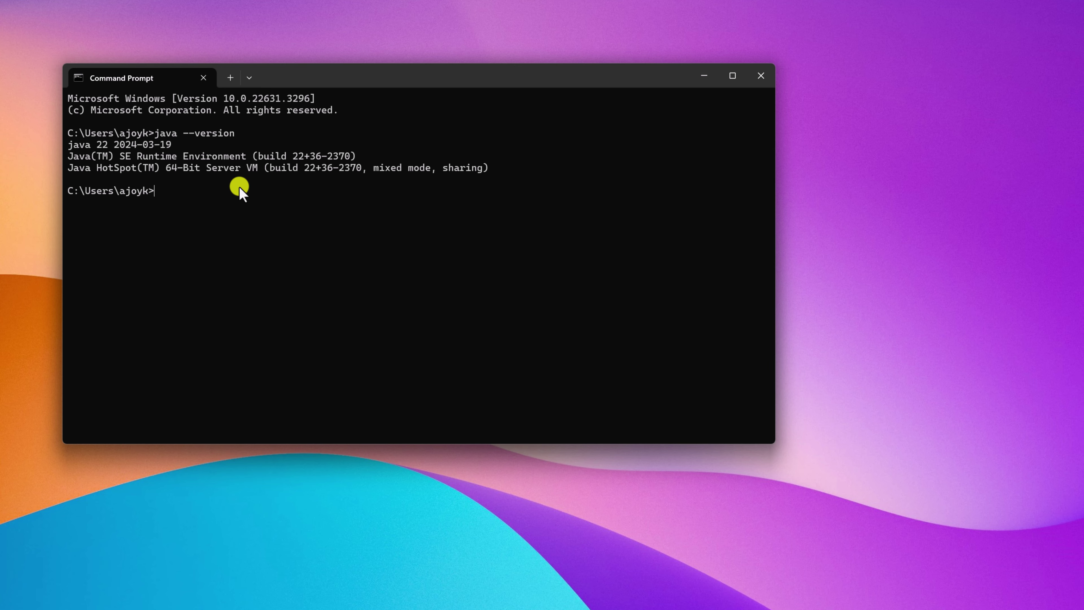
# Run the javac command, look through its help output and minimize the Command Prompt window
pyautogui.write('j')
pyautogui.press('BackSpace')
pyautogui.write('avac')
pyautogui.press('Return')
pyautogui.scroll(14, 208, 371)
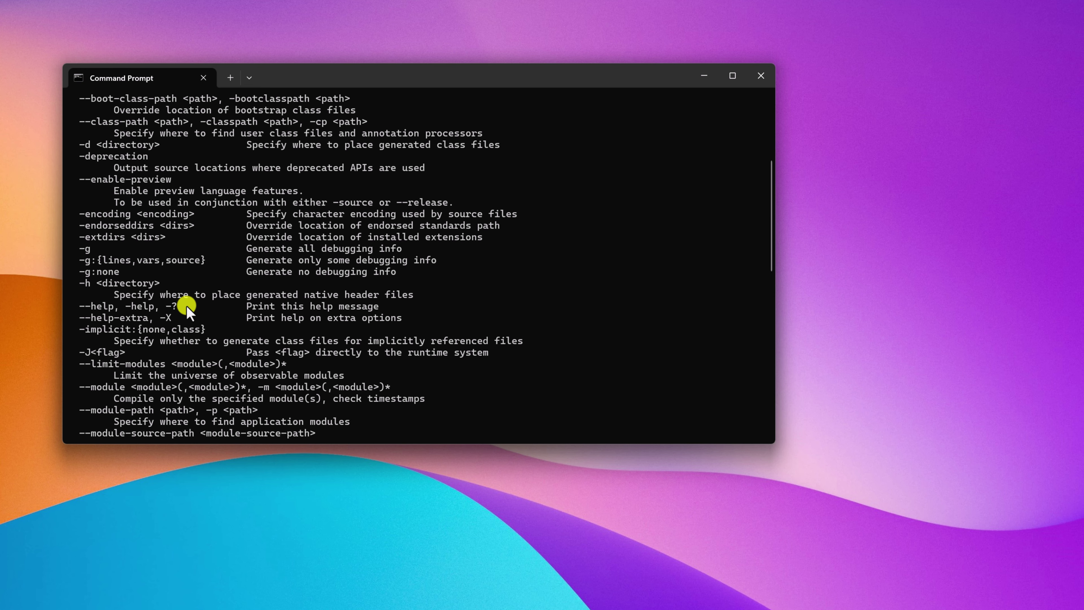
pyautogui.scroll(-14, 329, 348)
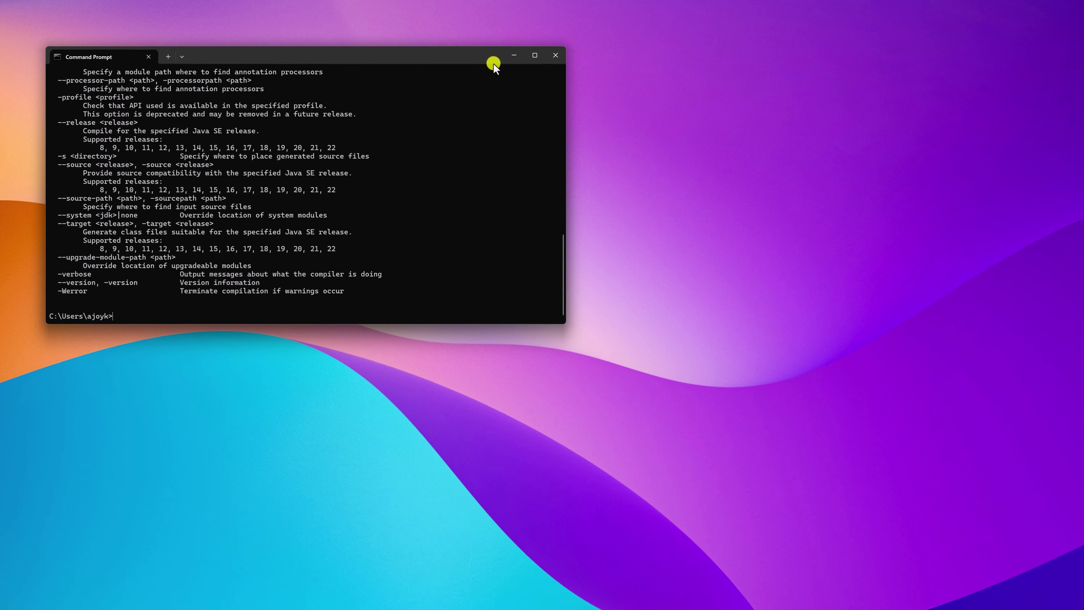
pyautogui.click(514, 55)
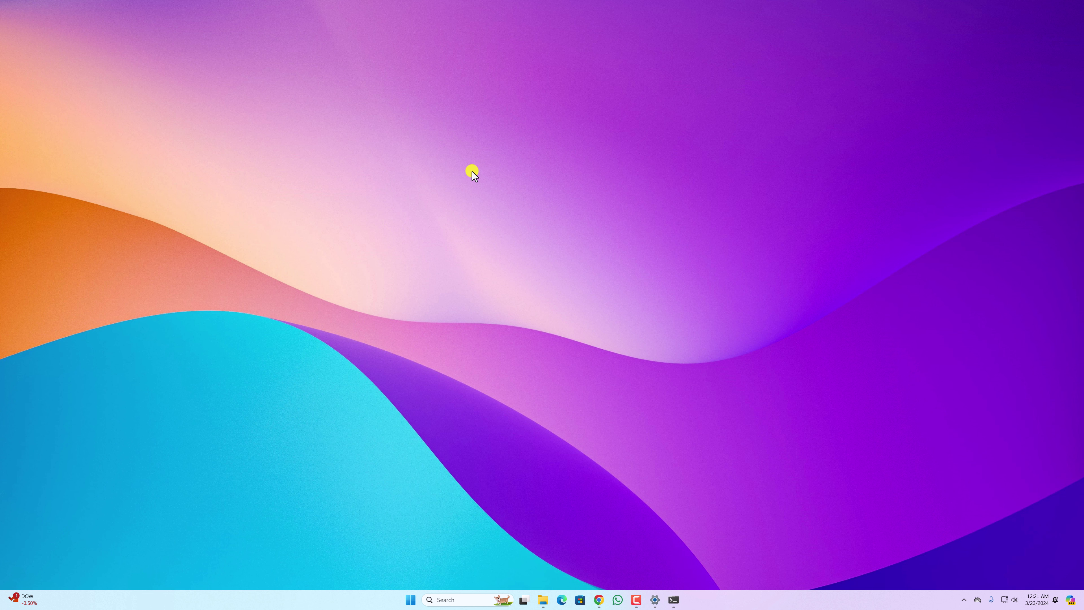